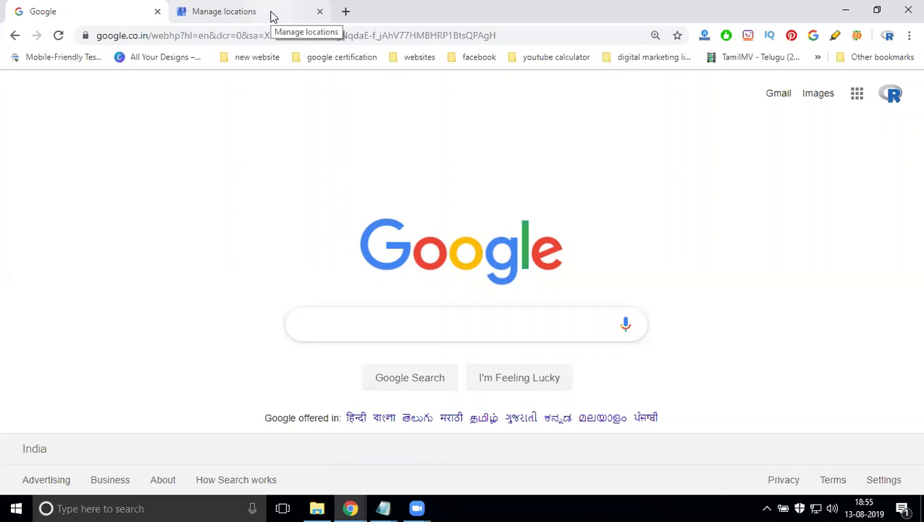
# Open the dashboard of the 'website design and development company in hyderabad' location from Manage locations.
pyautogui.click(226, 11)
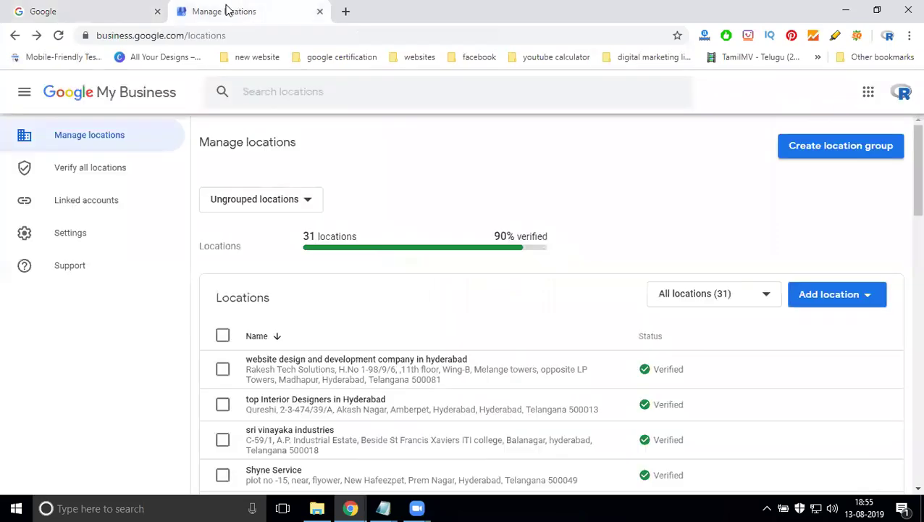
pyautogui.click(315, 361)
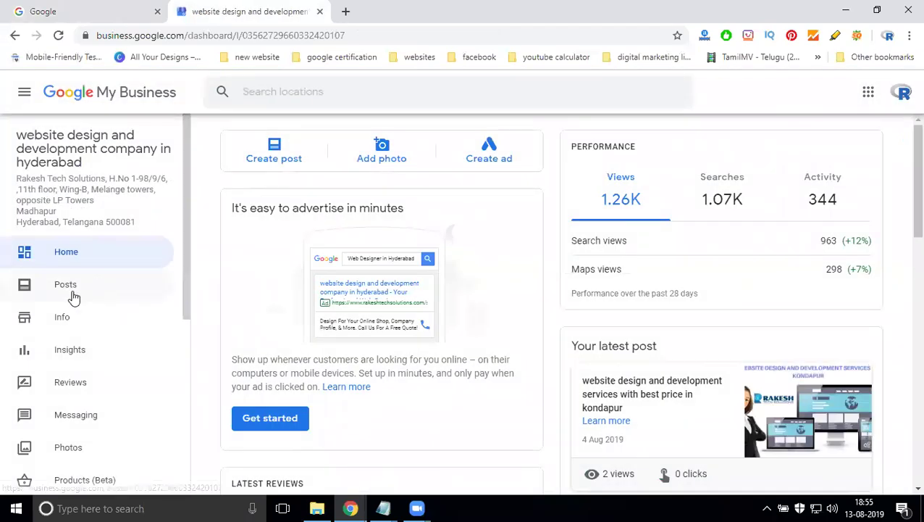
# Show the listing's Info page scrolled down to its Service areas section.
pyautogui.click(72, 319)
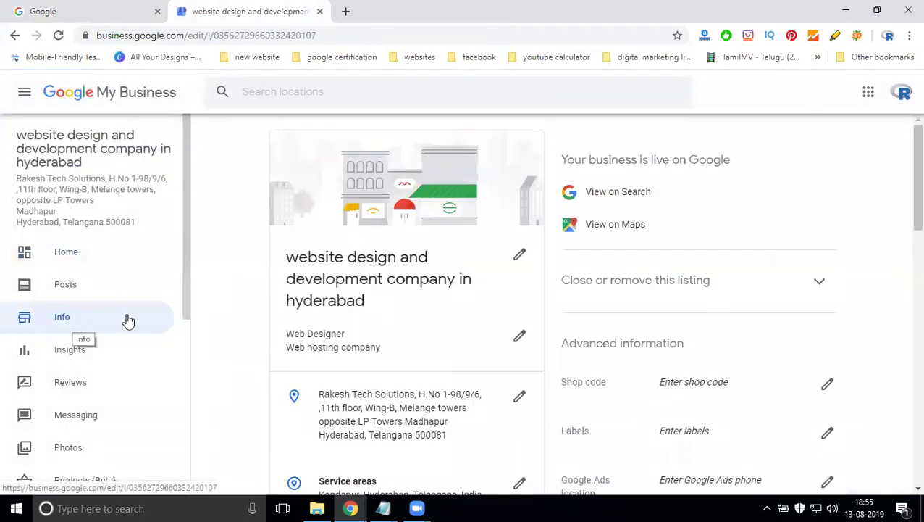
pyautogui.scroll(-3, 317, 284)
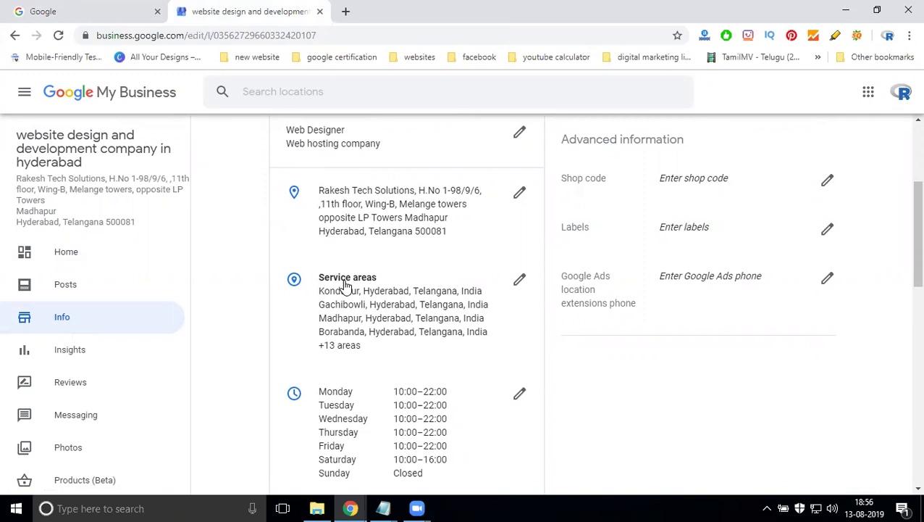
# Open the Service area editor and look through the current list of areas.
pyautogui.click(520, 279)
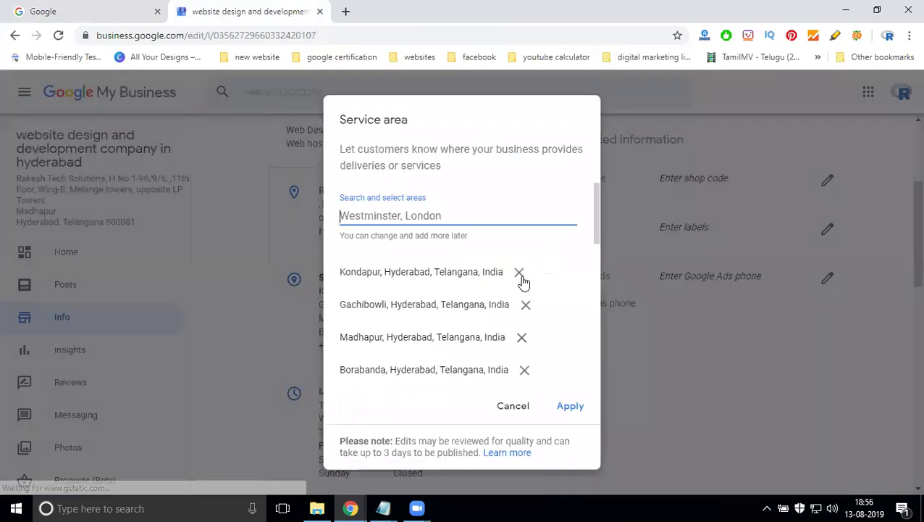
pyautogui.scroll(-1, 438, 279)
pyautogui.scroll(-2, 413, 264)
pyautogui.scroll(-2, 413, 264)
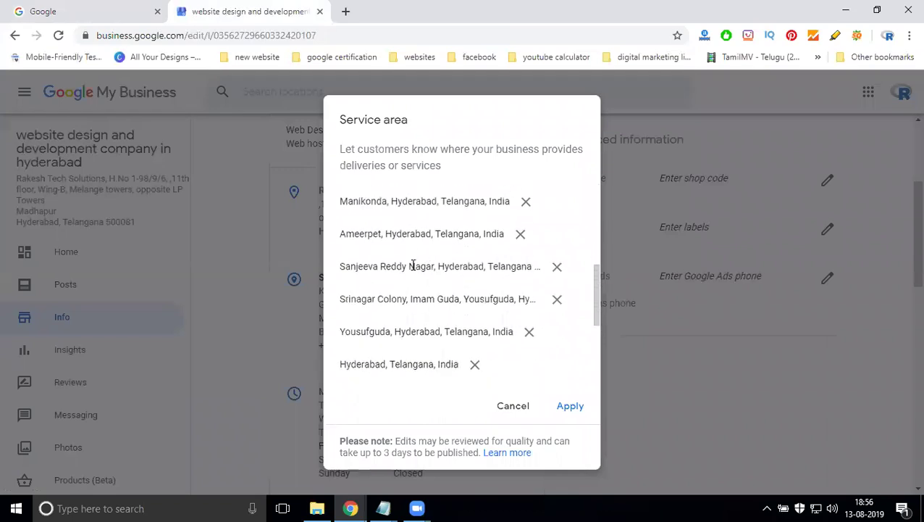
pyautogui.scroll(1, 413, 265)
pyautogui.scroll(1, 413, 265)
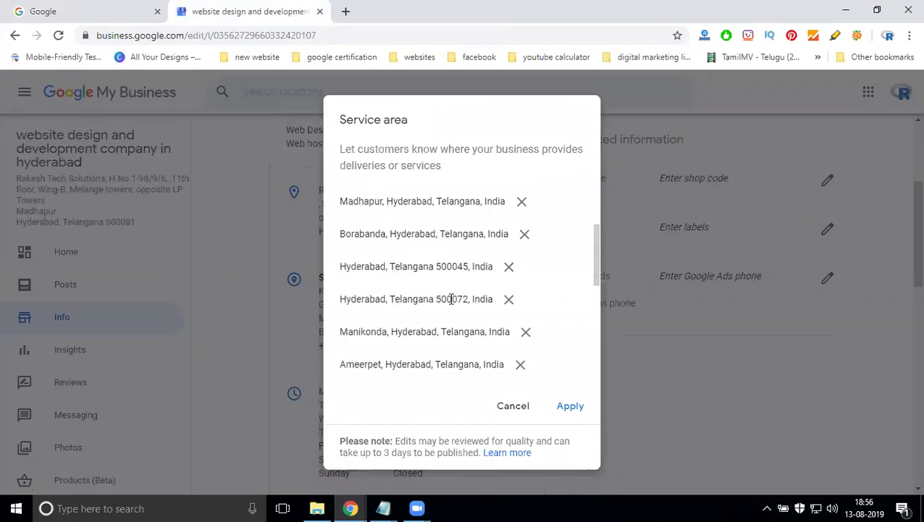
pyautogui.scroll(-3, 484, 301)
pyautogui.scroll(1, 481, 302)
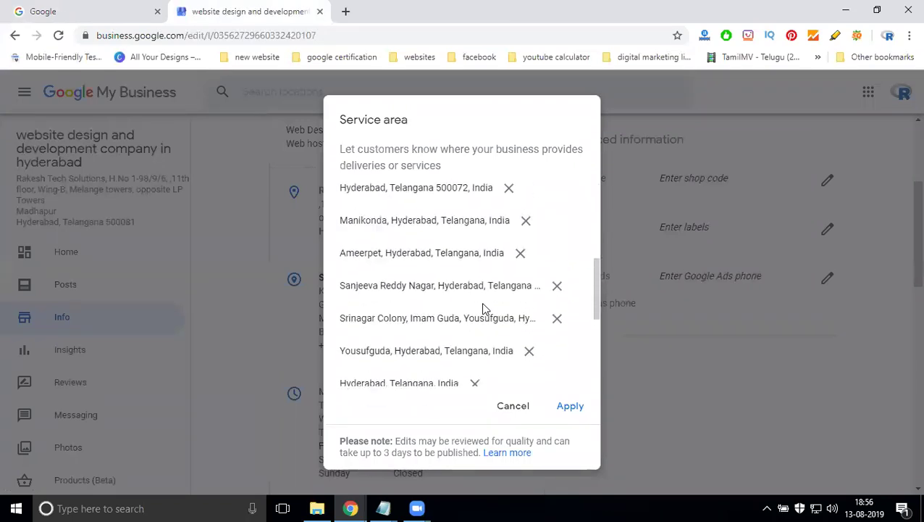
pyautogui.scroll(1, 482, 304)
# Remove Ameerpet from the service areas and review the remaining list.
pyautogui.click(520, 296)
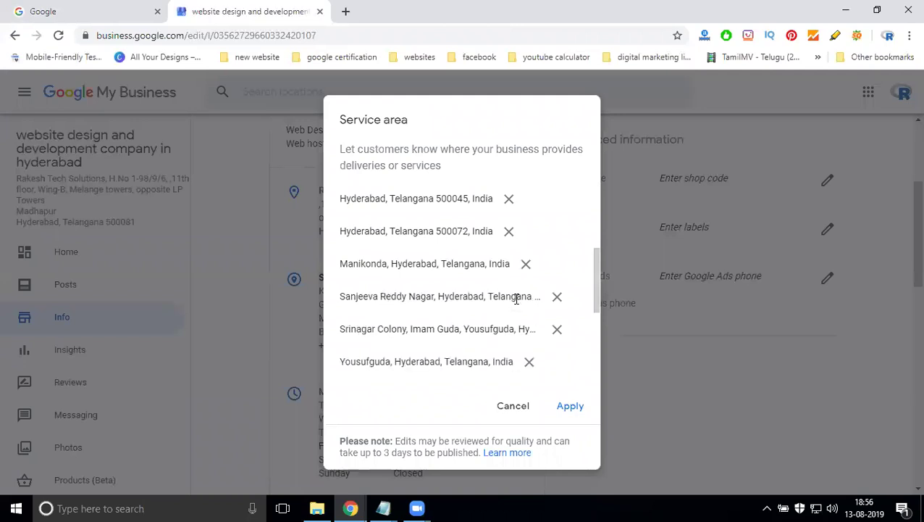
pyautogui.scroll(-1, 449, 298)
pyautogui.scroll(-2, 449, 299)
pyautogui.scroll(-2, 450, 301)
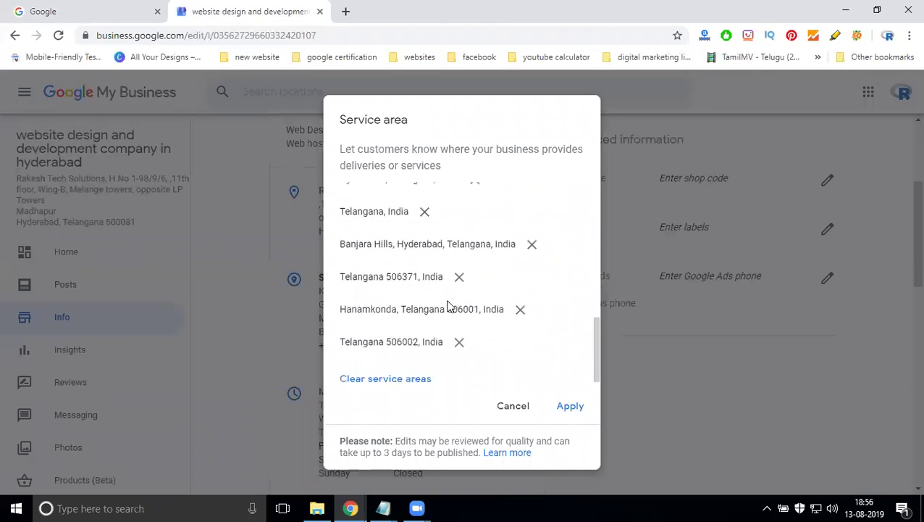
pyautogui.scroll(5, 449, 305)
pyautogui.scroll(3, 447, 298)
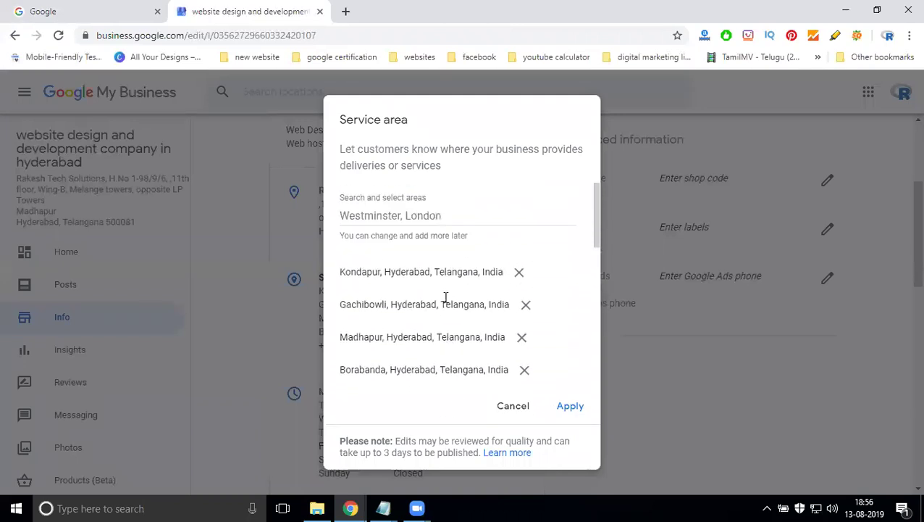
# Add the Hyderabad suggestions for Lingampally, Hafeezpet, Kondapur, Hitech City and Madhapur as service areas.
pyautogui.click(413, 216)
pyautogui.write('l')
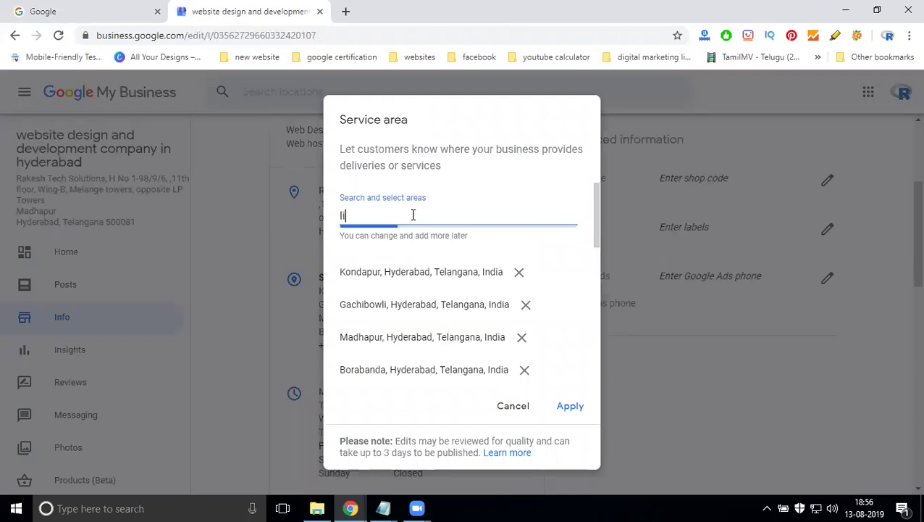
pyautogui.write('i')
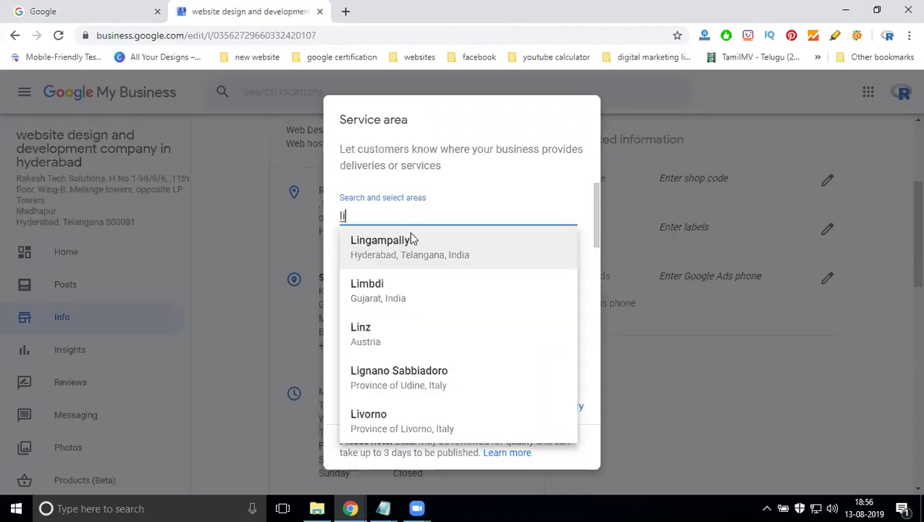
pyautogui.click(411, 253)
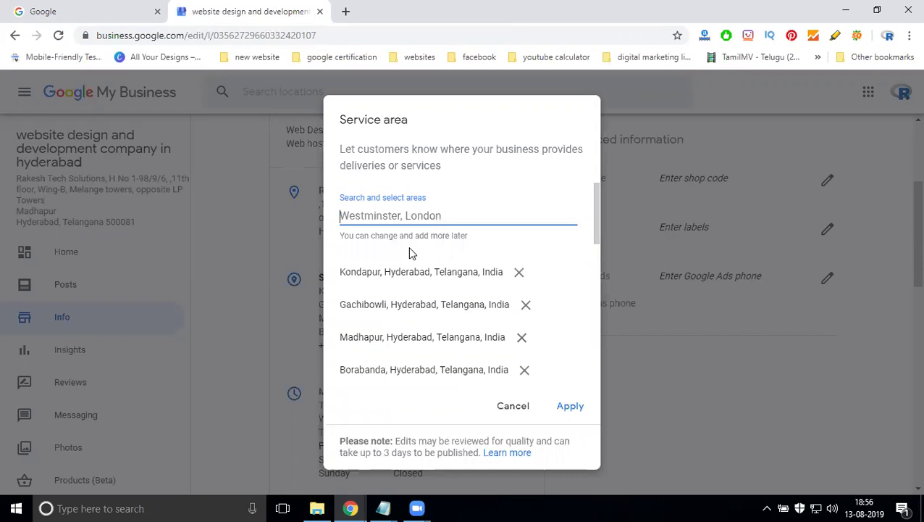
pyautogui.write('hafeez')
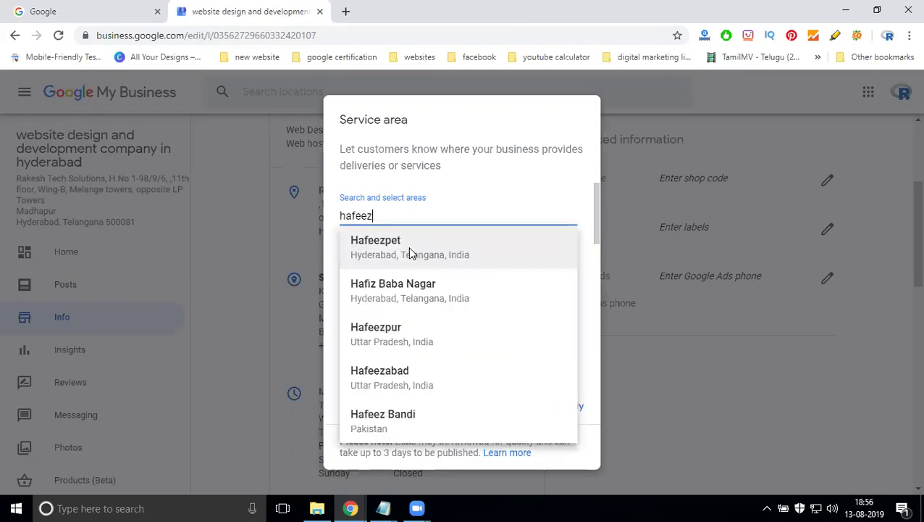
pyautogui.click(410, 251)
pyautogui.write('ko')
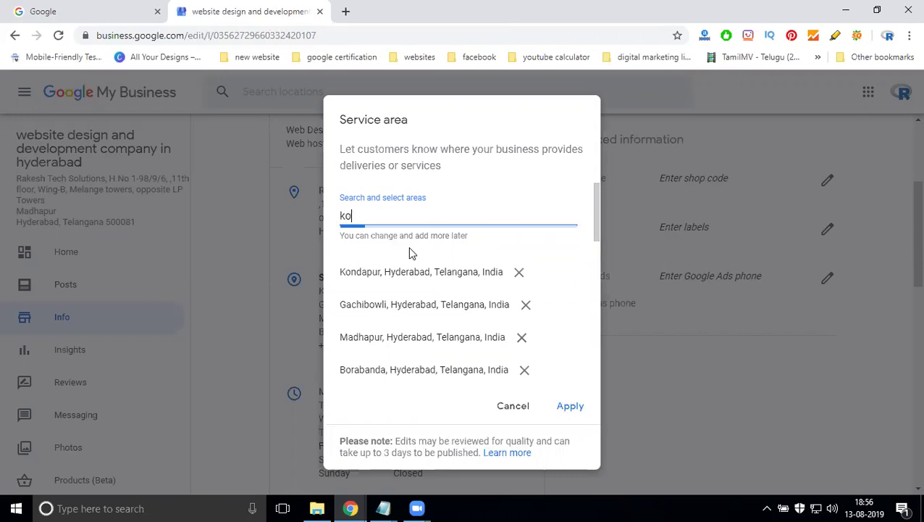
pyautogui.write('nda')
pyautogui.click(409, 250)
pyautogui.write('h')
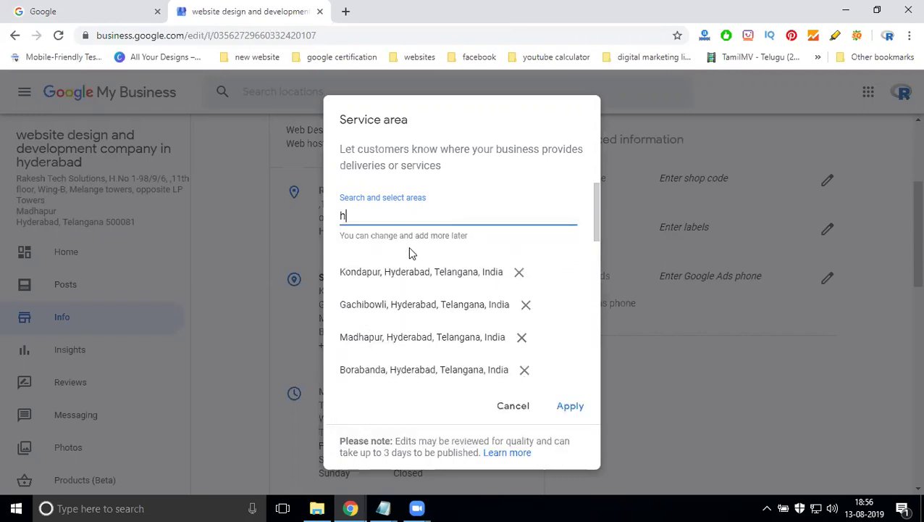
pyautogui.write('itech')
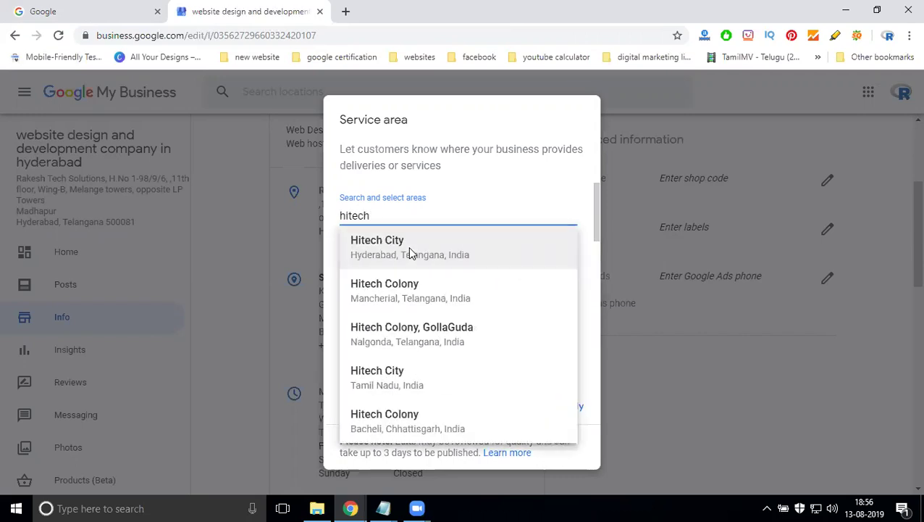
pyautogui.click(408, 247)
pyautogui.write('madh')
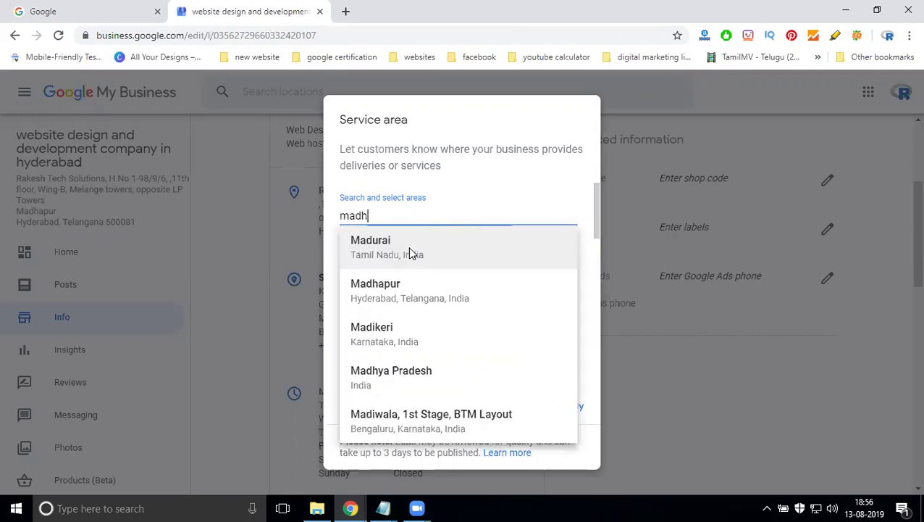
pyautogui.write('a')
pyautogui.click(411, 250)
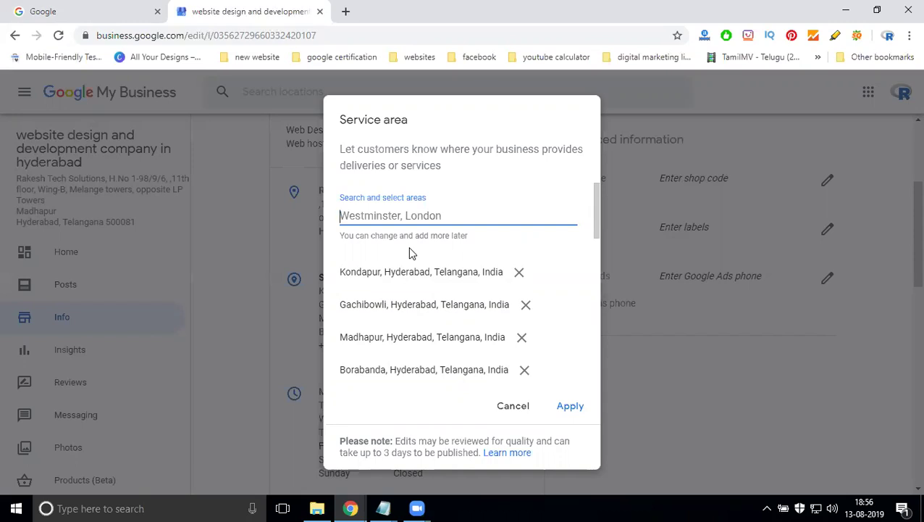
# Review the area list and add Borabanda, Hyderabad from the 'bora' search.
pyautogui.scroll(-1, 421, 260)
pyautogui.scroll(-2, 435, 271)
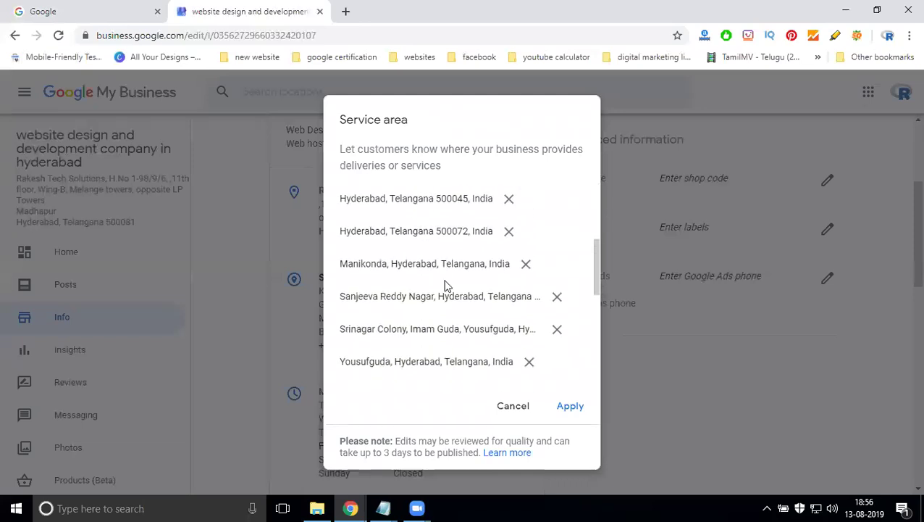
pyautogui.scroll(-1, 435, 287)
pyautogui.scroll(-2, 437, 288)
pyautogui.scroll(-1, 437, 288)
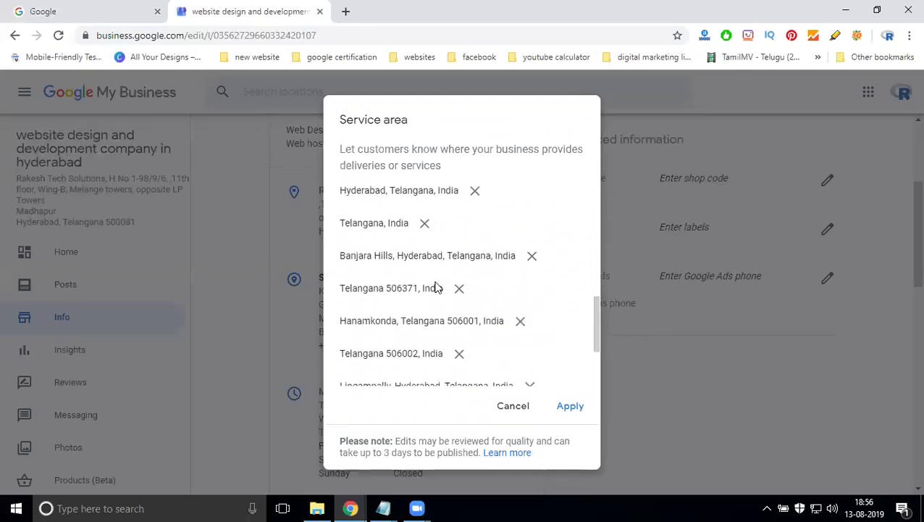
pyautogui.scroll(-1, 437, 288)
pyautogui.scroll(-1, 437, 287)
pyautogui.scroll(5, 437, 287)
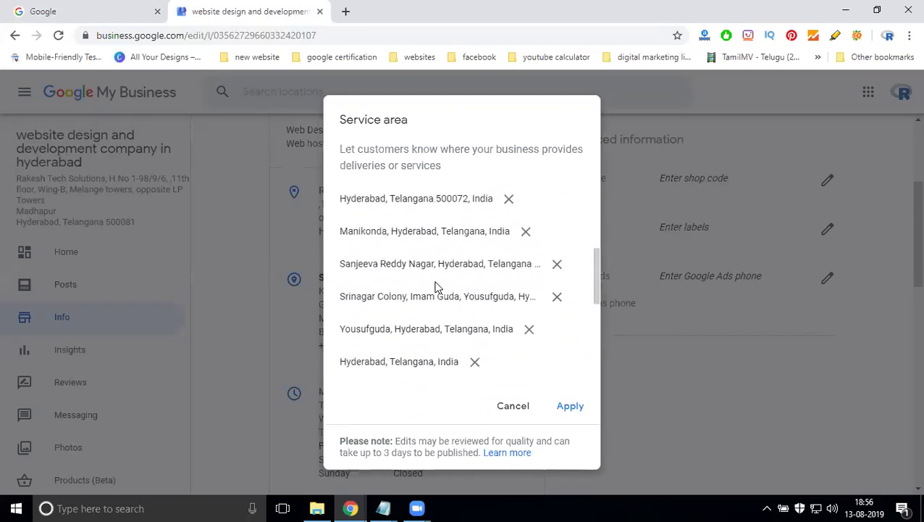
pyautogui.scroll(4, 437, 288)
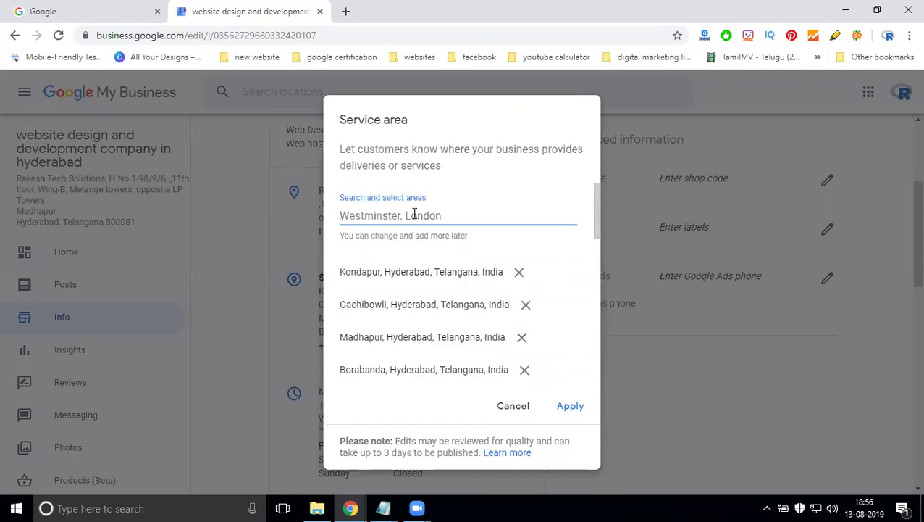
pyautogui.write('bor')
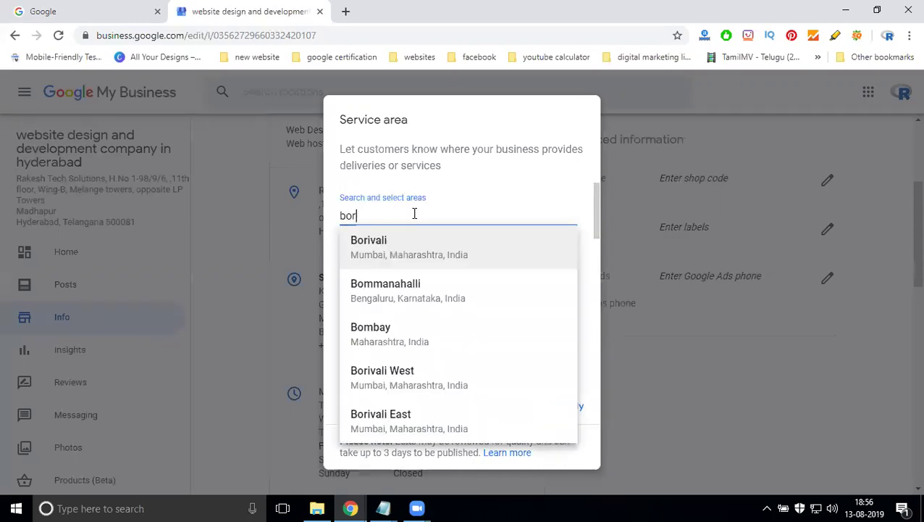
pyautogui.write('a')
pyautogui.click(403, 255)
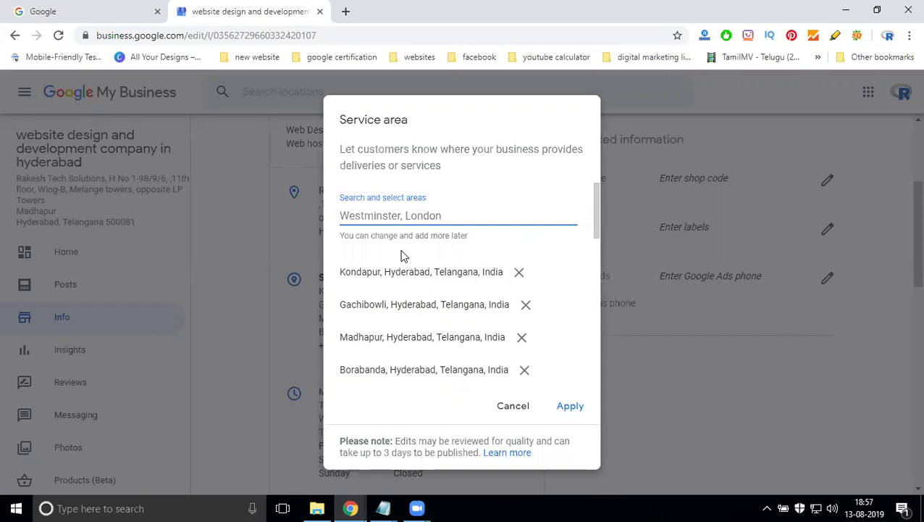
# Type 'ga' in the area search, then clear it back to empty.
pyautogui.write('ga')
pyautogui.press('BackSpace')
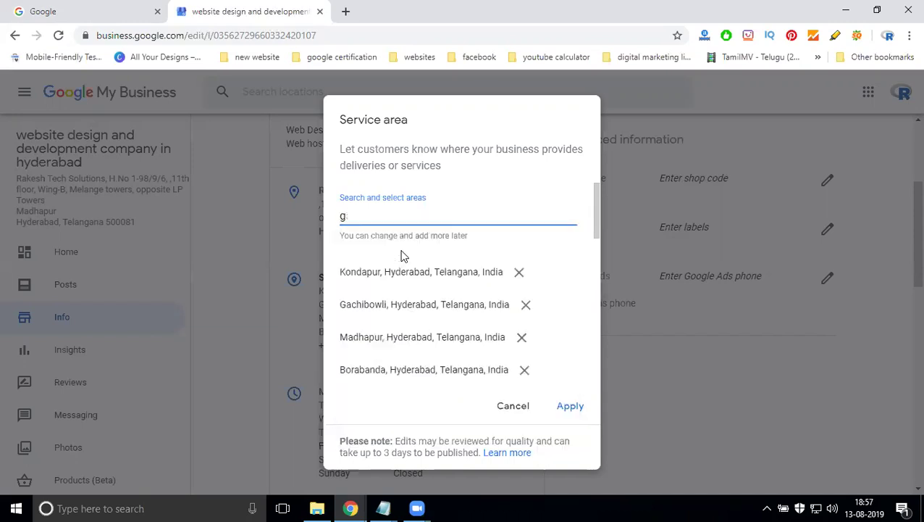
pyautogui.press('BackSpace')
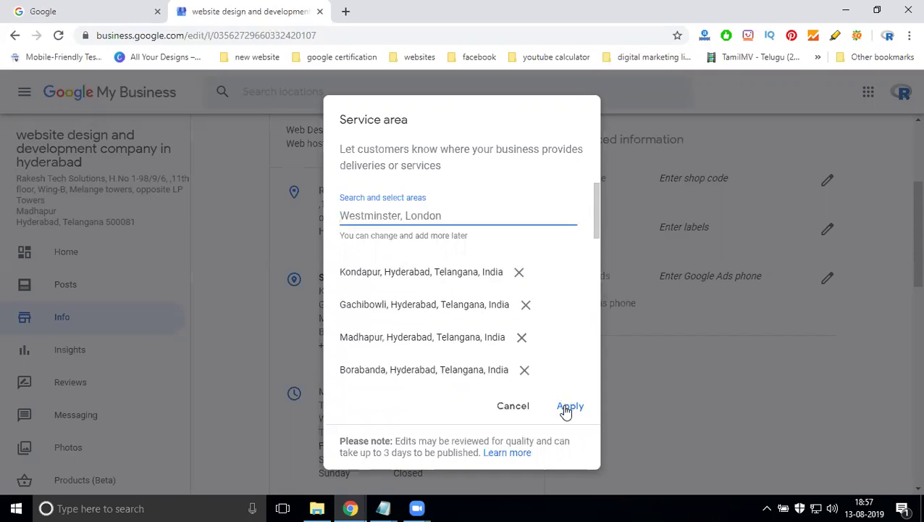
# Apply the service area changes so Kondapur plus 15 more show as pending.
pyautogui.click(568, 407)
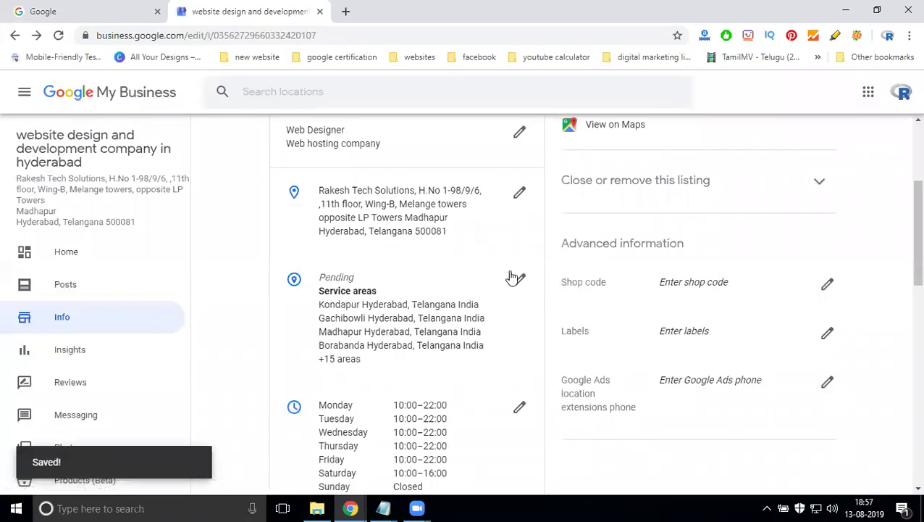
pyautogui.click(519, 280)
pyautogui.write('b')
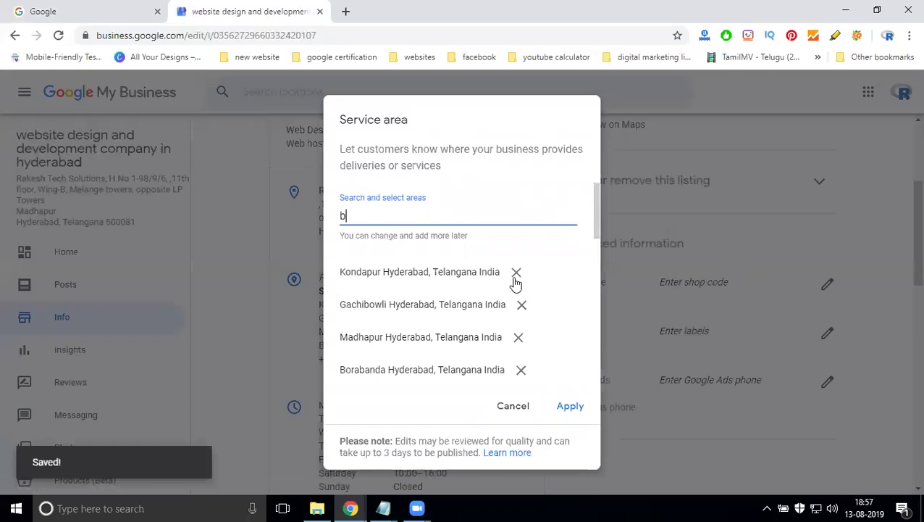
pyautogui.write('anja')
pyautogui.click(465, 253)
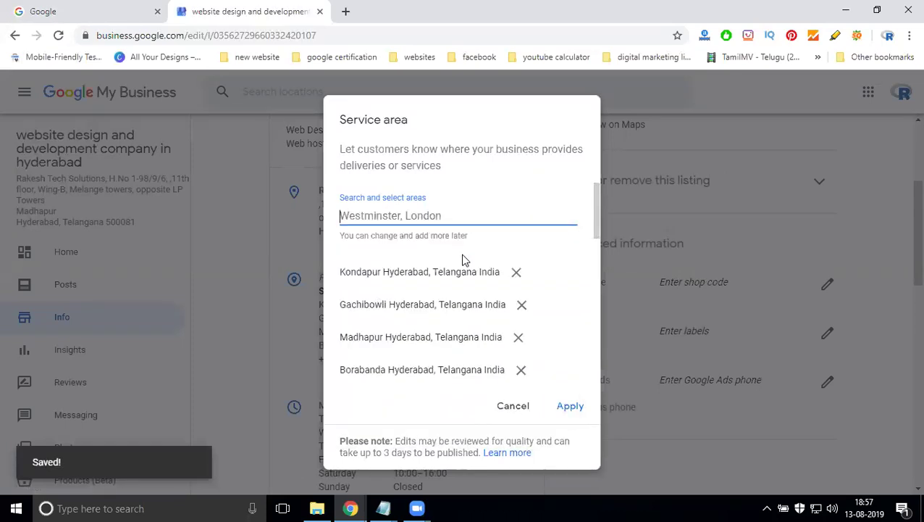
pyautogui.write('jub')
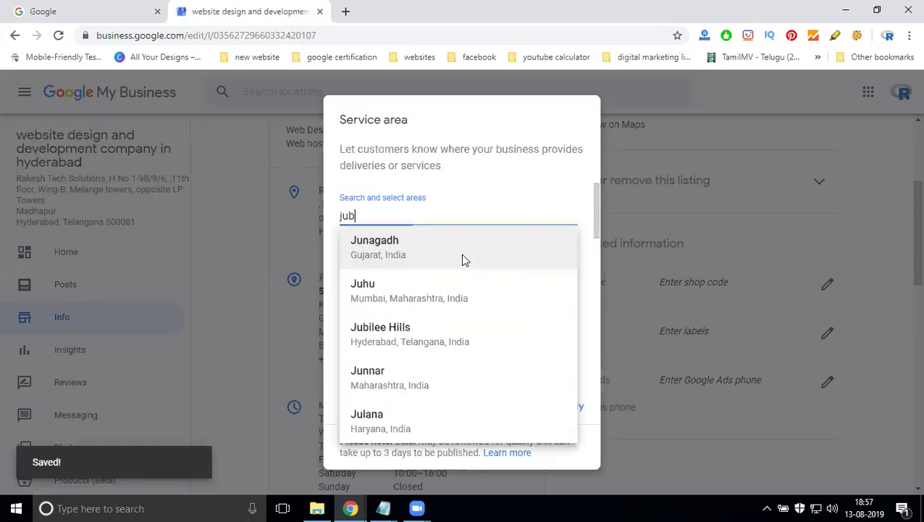
pyautogui.click(464, 259)
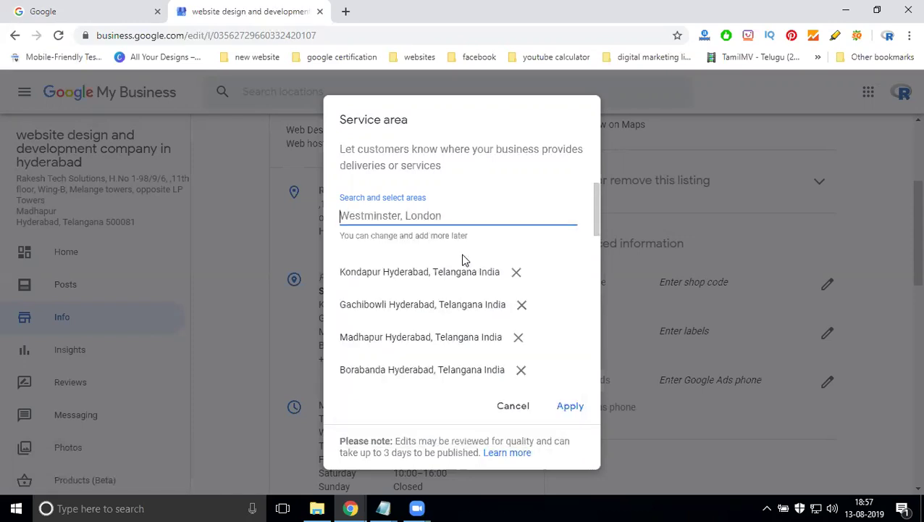
pyautogui.write('film')
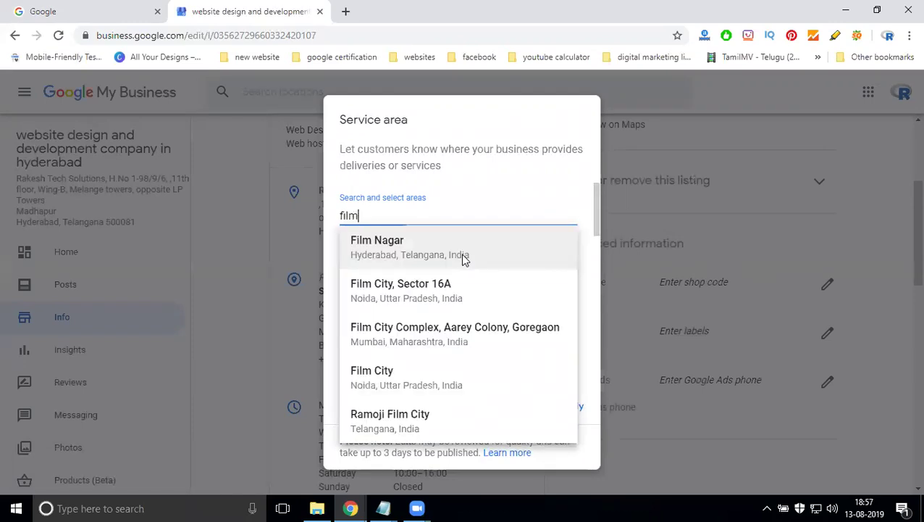
pyautogui.click(464, 260)
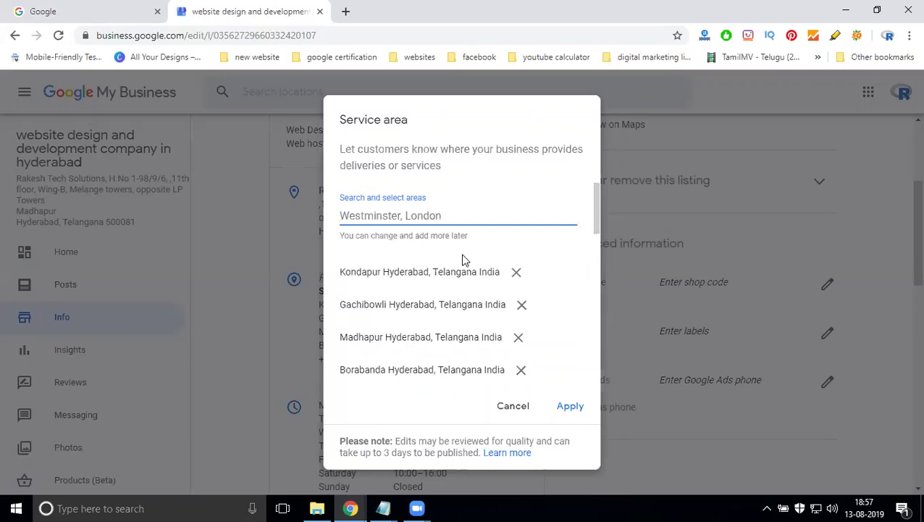
pyautogui.write('mahe')
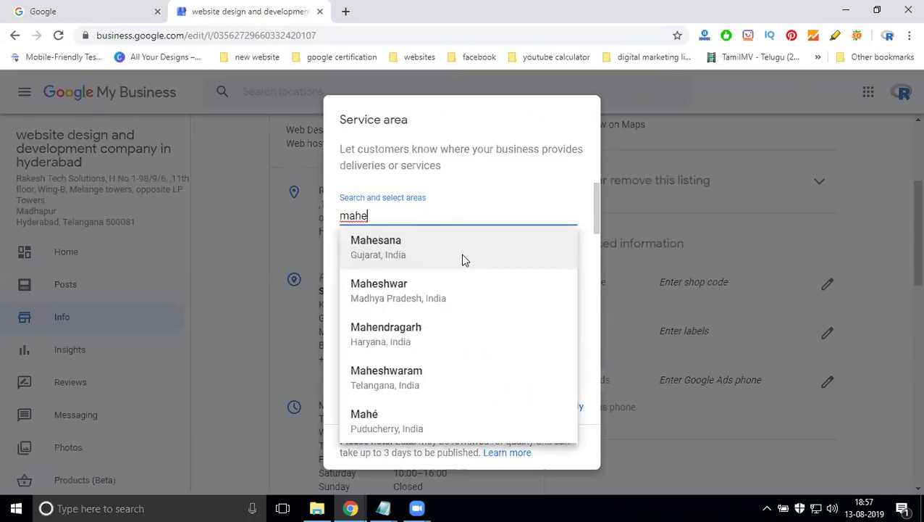
pyautogui.press('F5')
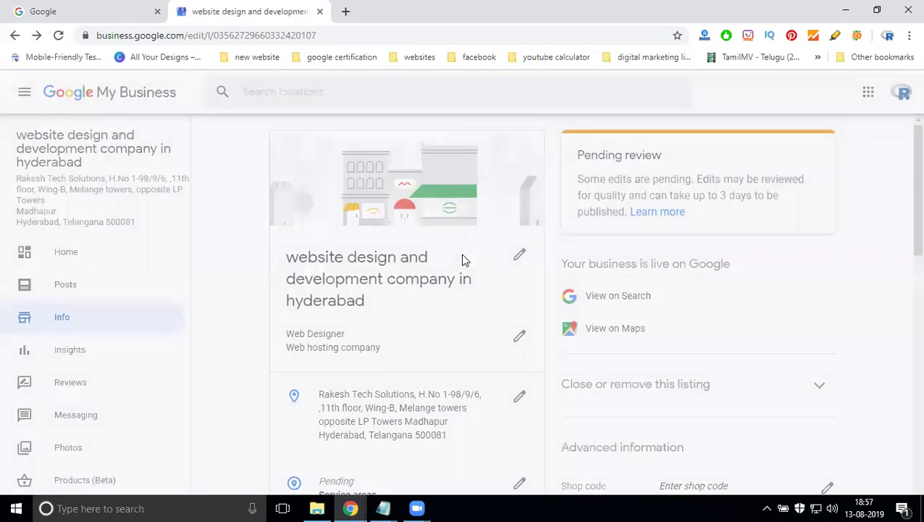
# Reopen the Service area editor and clear a stray 'film' search.
pyautogui.scroll(-3, 360, 279)
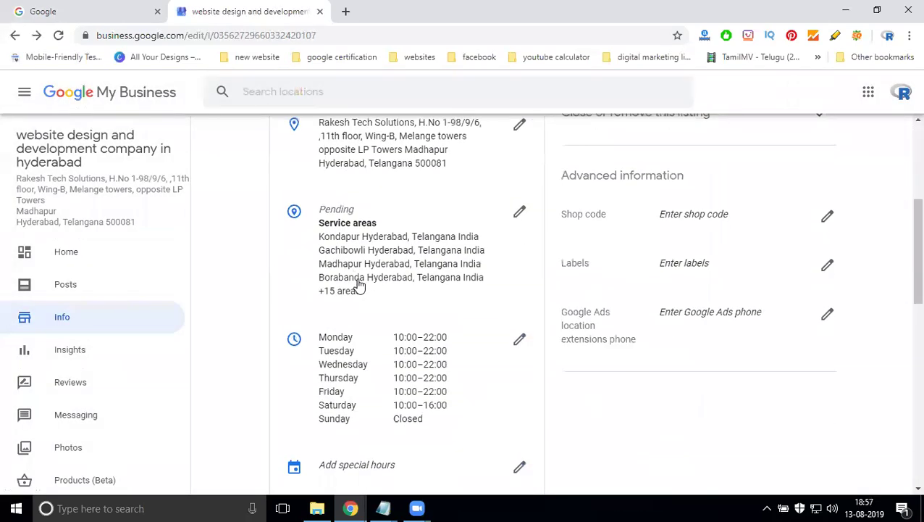
pyautogui.click(520, 214)
pyautogui.scroll(-2, 418, 247)
pyautogui.scroll(2, 418, 247)
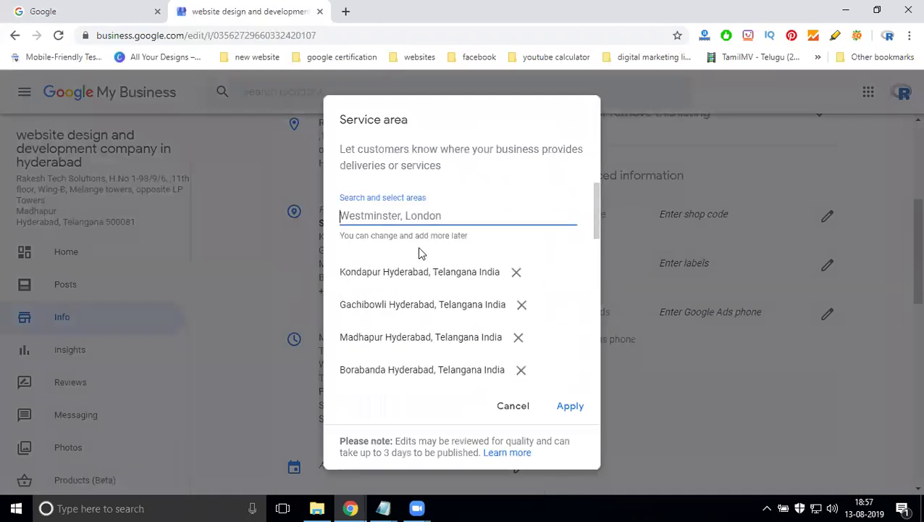
pyautogui.write('film')
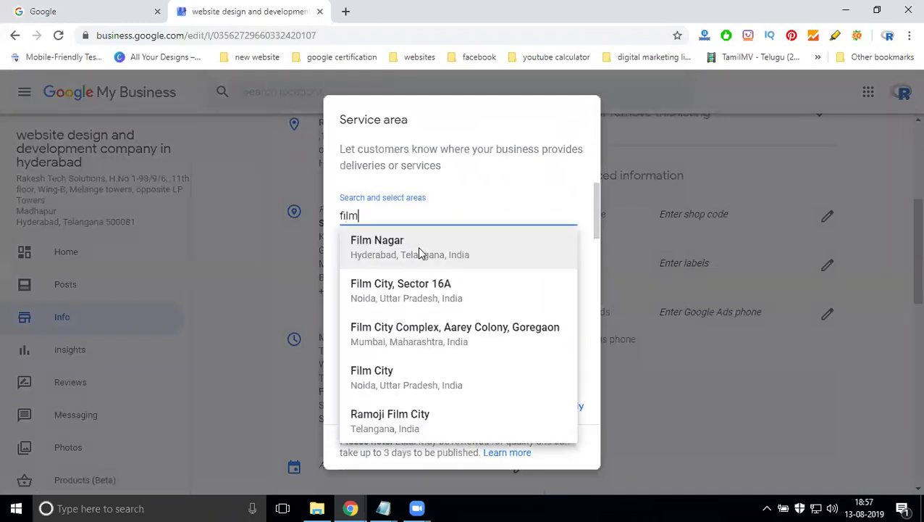
pyautogui.press('BackSpace')
pyautogui.press('BackSpace')
pyautogui.press('BackSpace')
pyautogui.scroll(-2, 421, 290)
pyautogui.scroll(-1, 421, 294)
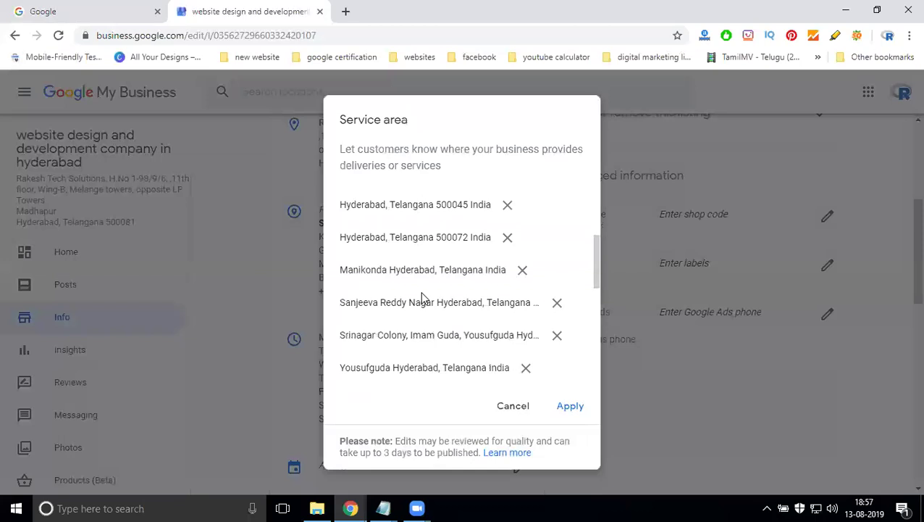
pyautogui.scroll(3, 424, 275)
# Add Mehdipatnam, Toli Chowki and Gachibowli to the service areas.
pyautogui.write('m')
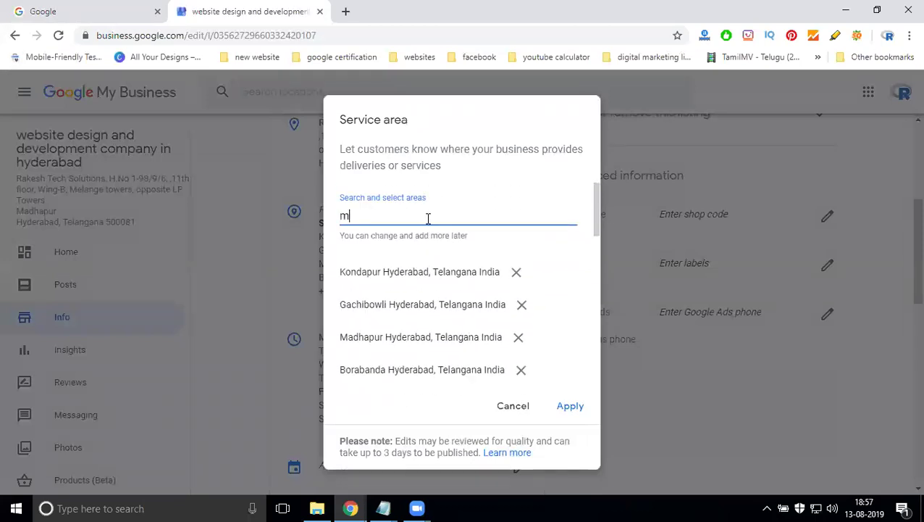
pyautogui.write('eh')
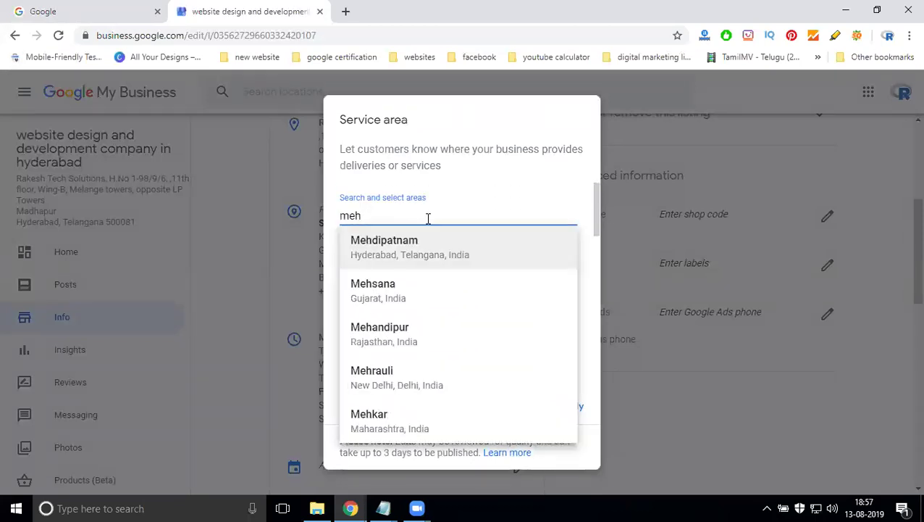
pyautogui.click(427, 254)
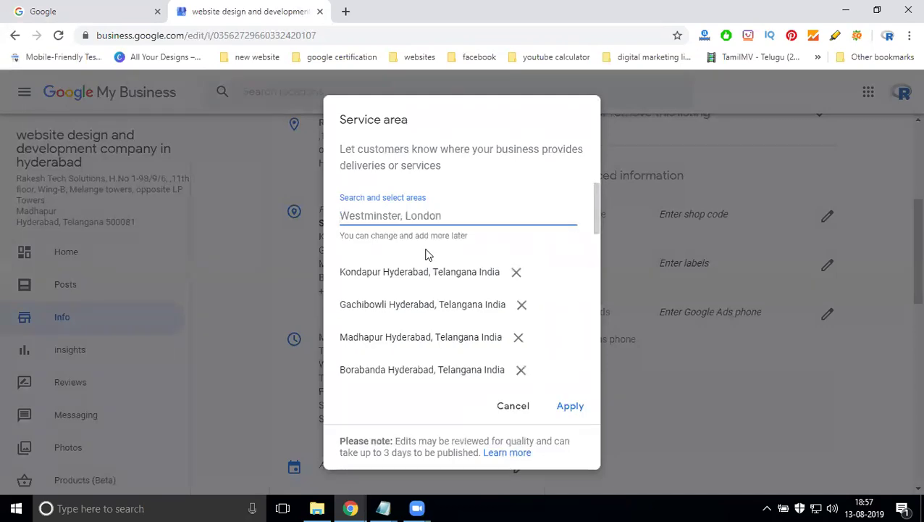
pyautogui.write('towli')
pyautogui.click(427, 254)
pyautogui.write('gac')
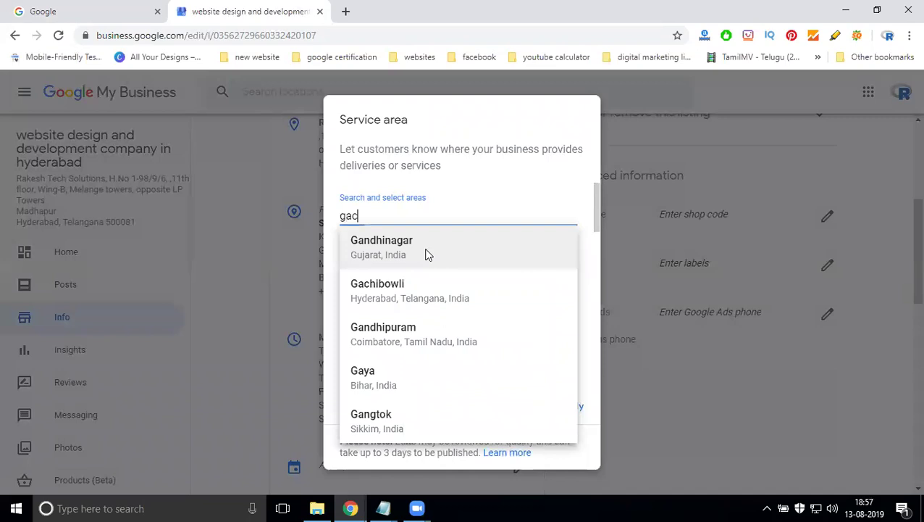
pyautogui.write('h')
pyautogui.click(427, 253)
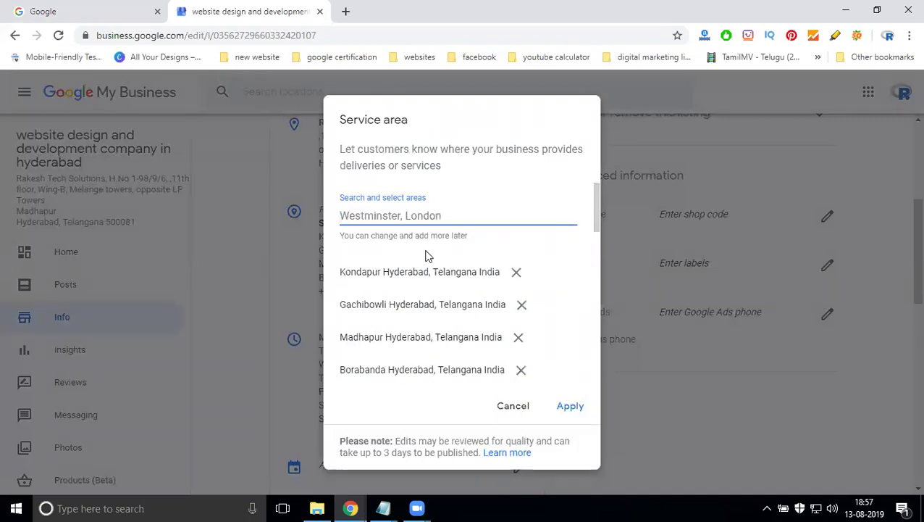
# Add pin codes 500016 and 500081 to the service areas.
pyautogui.write('5')
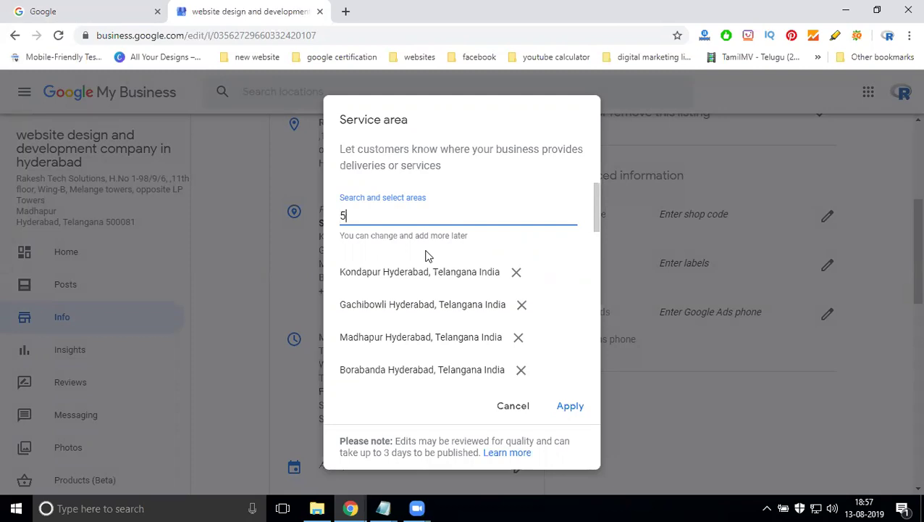
pyautogui.write('0001')
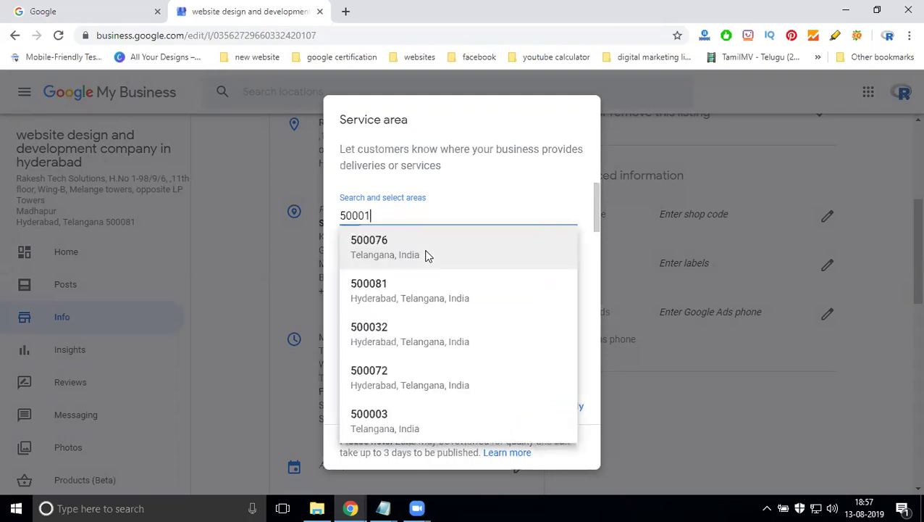
pyautogui.write('5')
pyautogui.press('BackSpace')
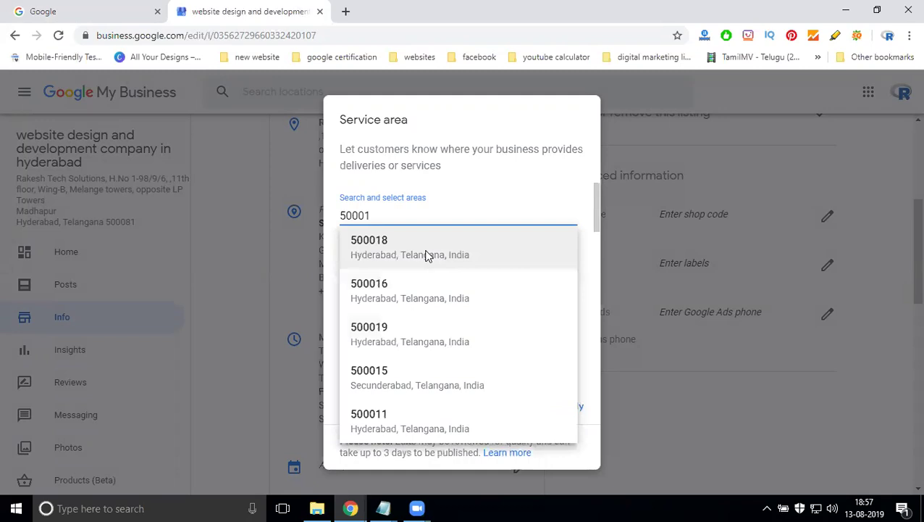
pyautogui.write('6')
pyautogui.click(427, 256)
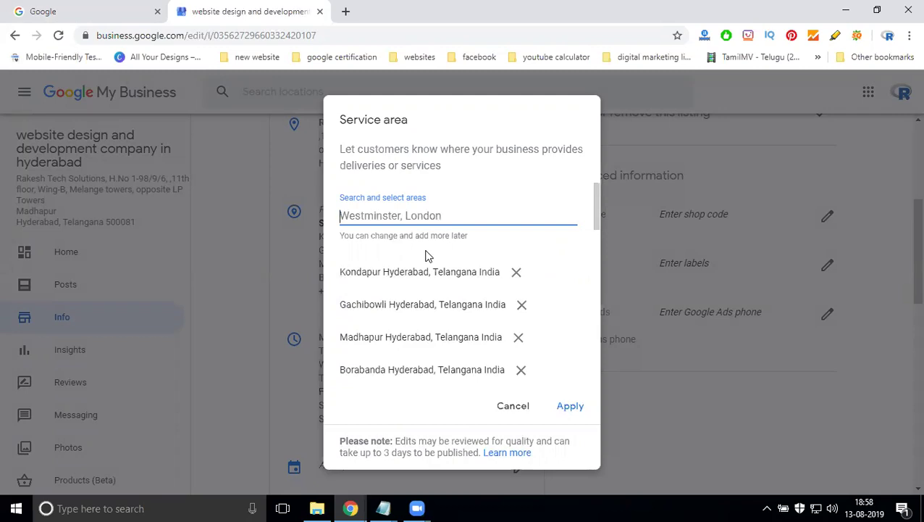
pyautogui.write('50')
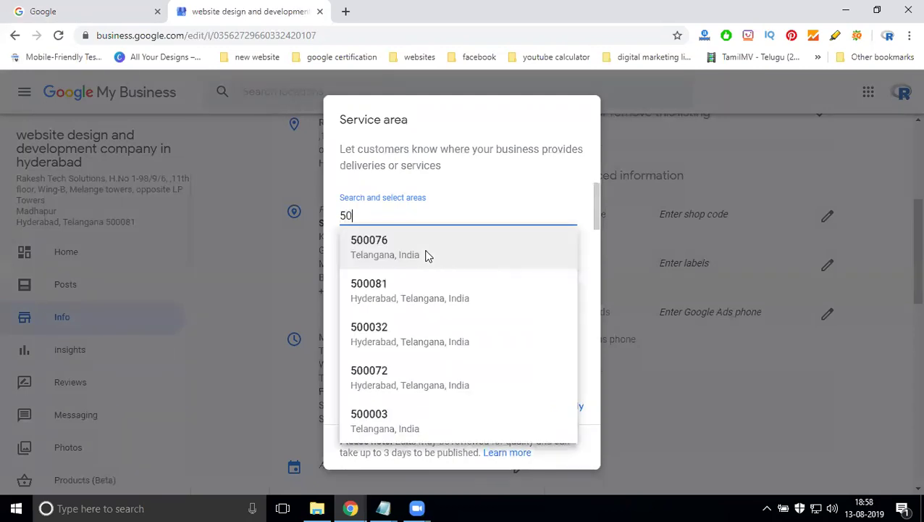
pyautogui.write('0081')
pyautogui.click(428, 255)
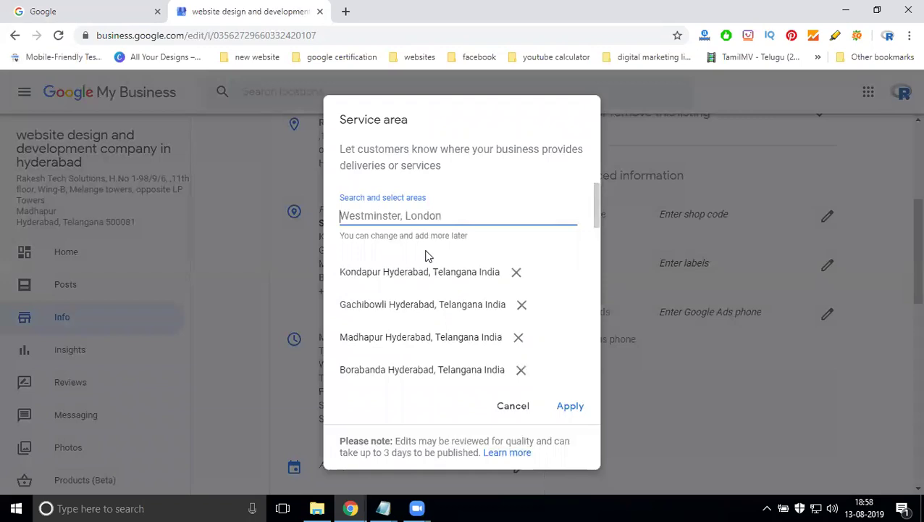
pyautogui.scroll(-5, 434, 254)
pyautogui.scroll(-3, 439, 252)
pyautogui.scroll(-5, 439, 252)
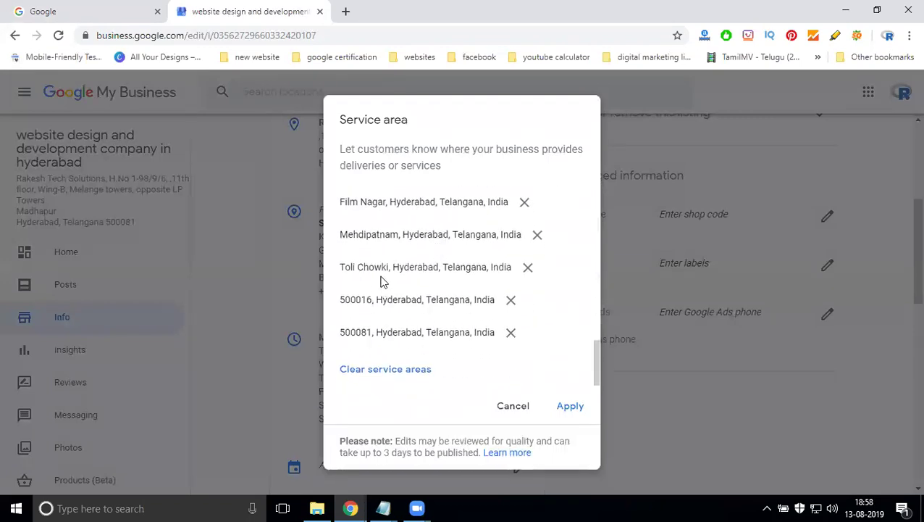
pyautogui.scroll(3, 376, 265)
pyautogui.scroll(1, 376, 266)
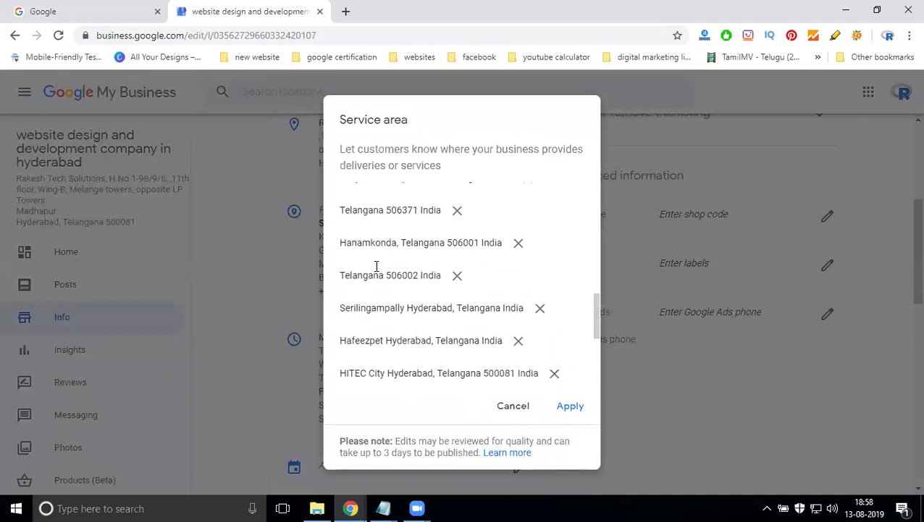
pyautogui.scroll(1, 376, 266)
pyautogui.scroll(1, 376, 266)
pyautogui.scroll(1, 373, 272)
pyautogui.scroll(1, 372, 273)
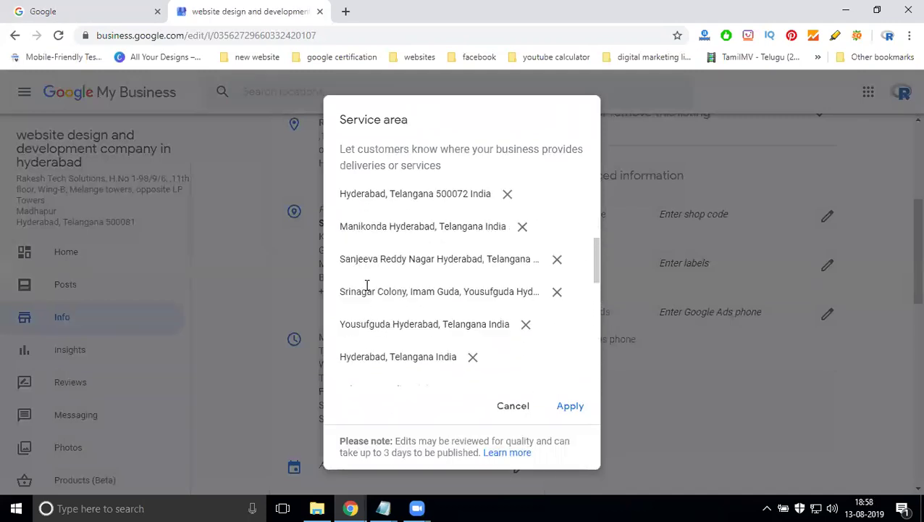
pyautogui.scroll(1, 367, 285)
pyautogui.scroll(1, 368, 285)
pyautogui.scroll(1, 366, 284)
pyautogui.scroll(2, 367, 285)
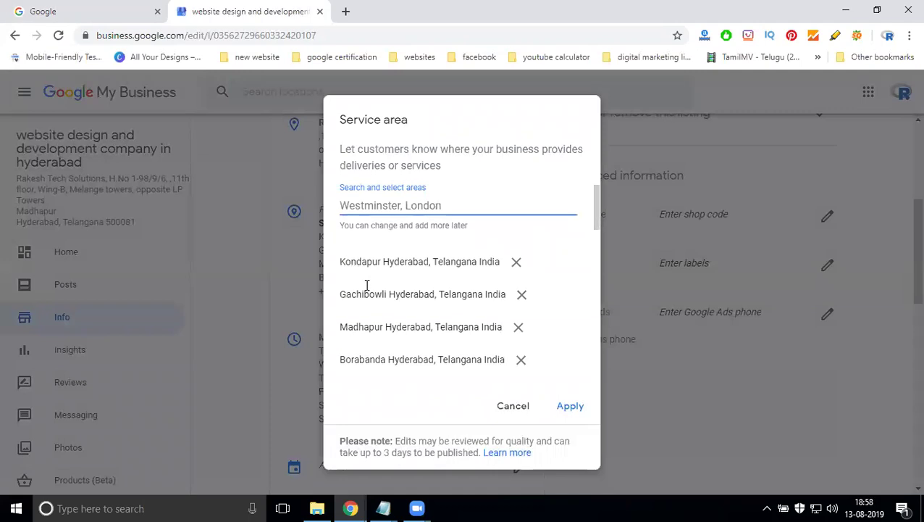
pyautogui.scroll(-1, 366, 288)
pyautogui.scroll(-2, 366, 288)
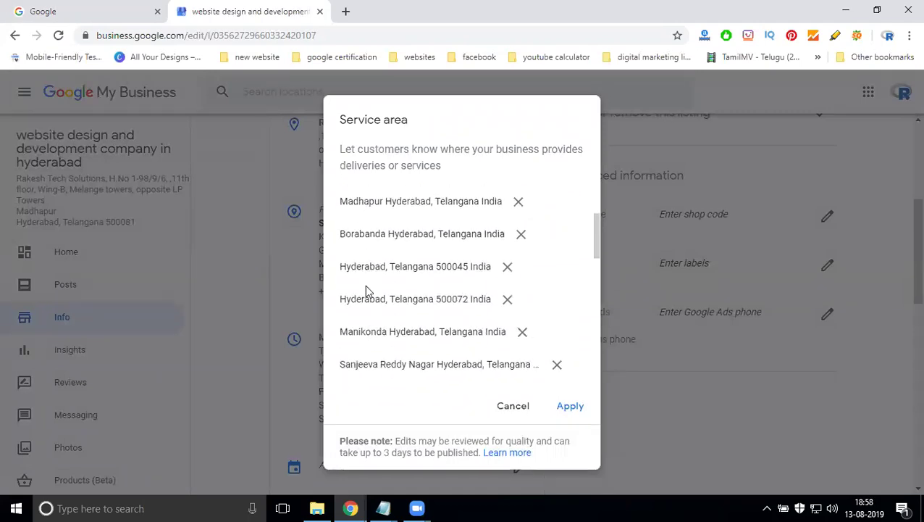
pyautogui.scroll(-2, 366, 288)
pyautogui.scroll(4, 395, 191)
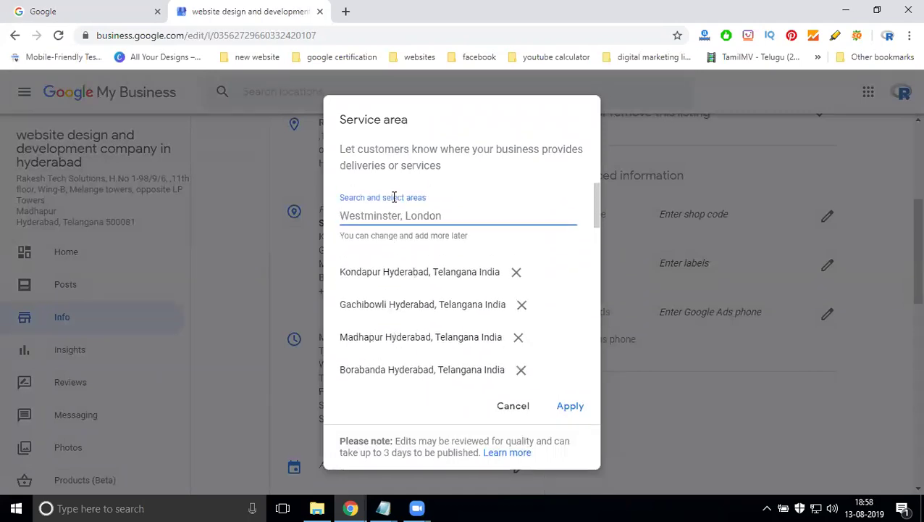
pyautogui.write('ha')
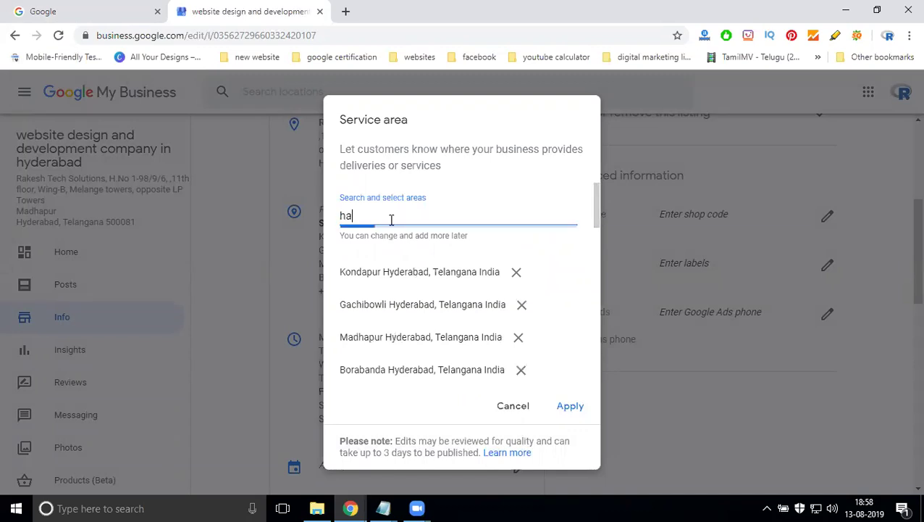
pyautogui.write('fee')
pyautogui.click(391, 240)
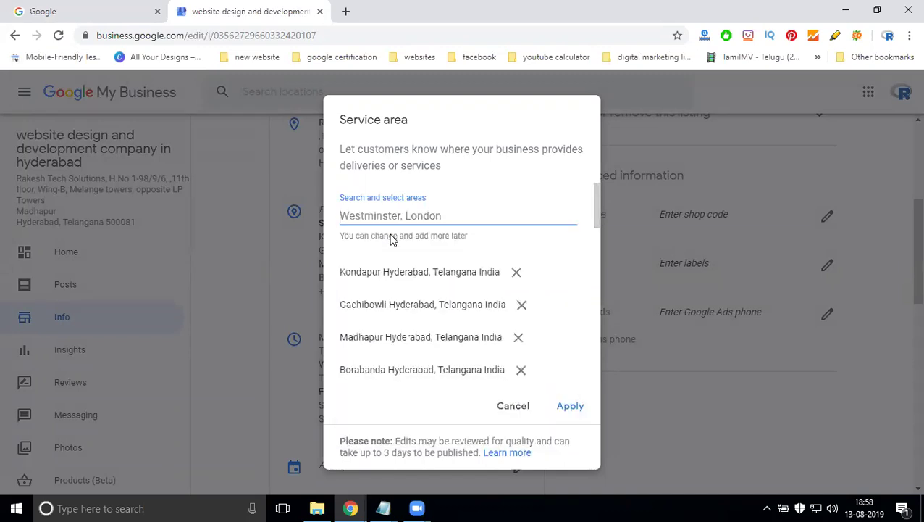
# Apply the changes, reload, and confirm Service areas show Pending with Kondapur plus 20 more.
pyautogui.click(568, 406)
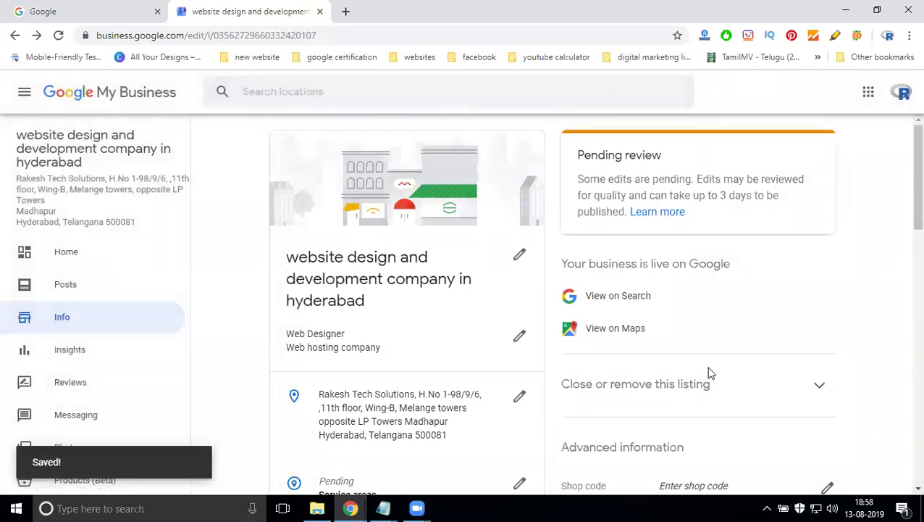
pyautogui.click(59, 36)
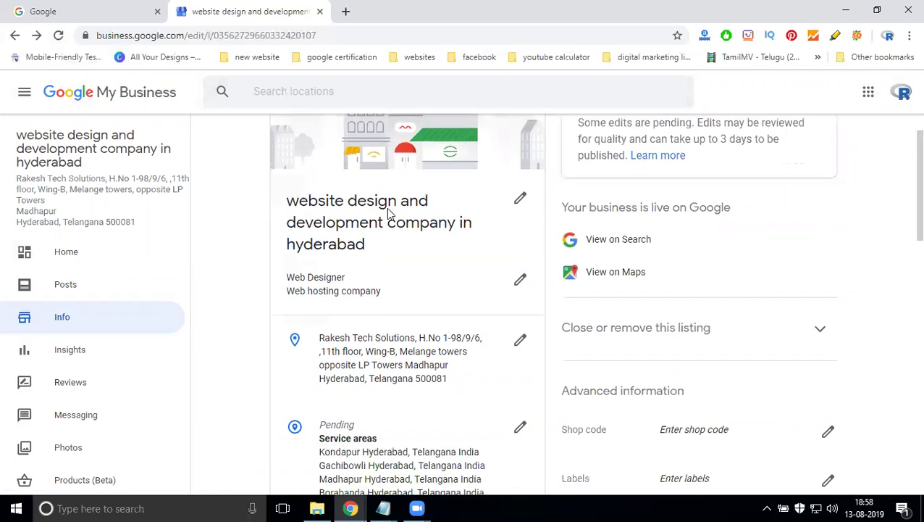
pyautogui.scroll(-3, 384, 213)
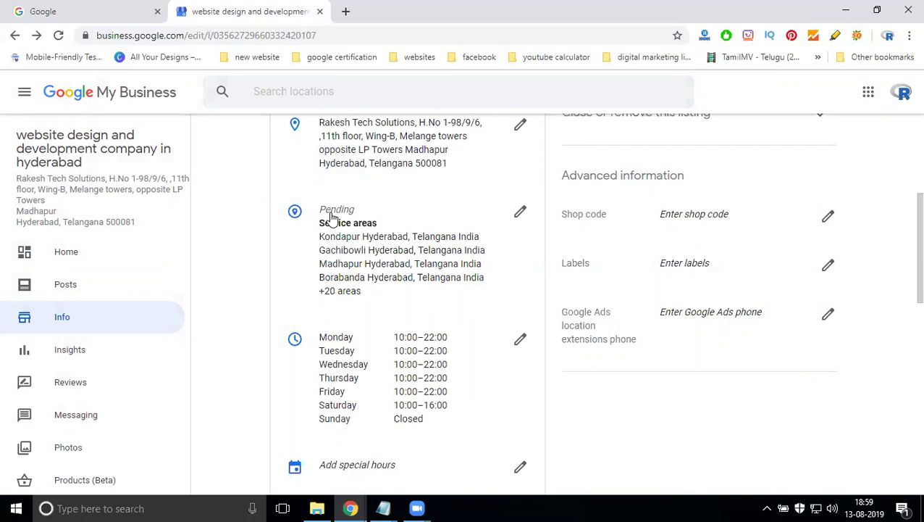
# Go to the Manage locations page listing all 31 locations.
pyautogui.scroll(-5, 22, 319)
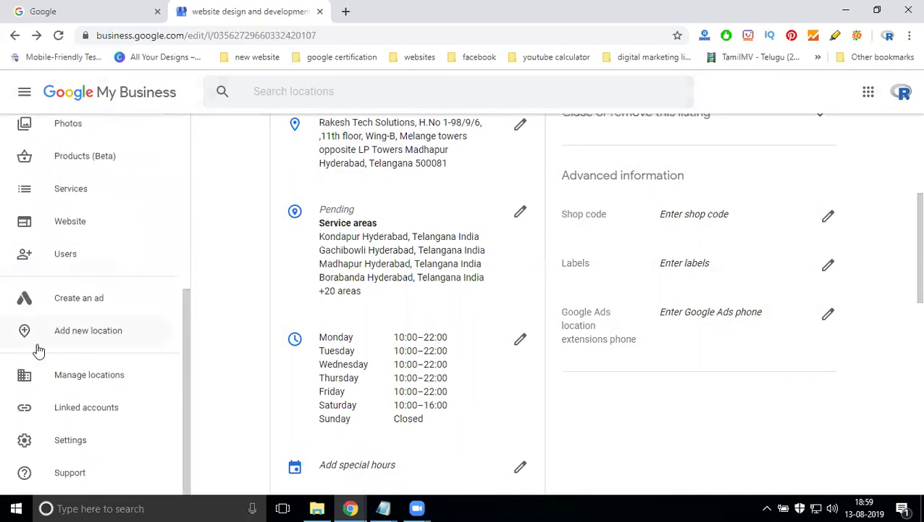
pyautogui.click(76, 384)
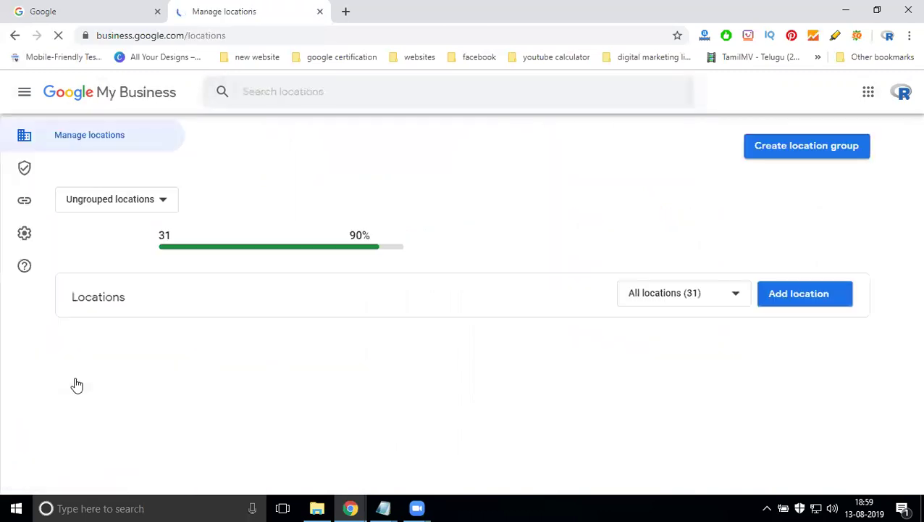